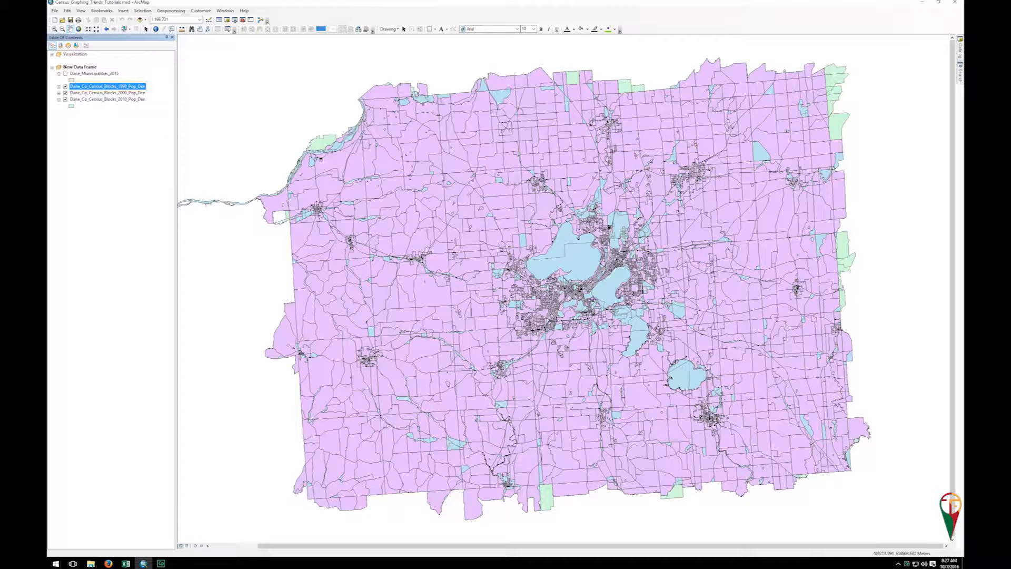
Step: Switch to Excel and review the Average Population Density row label and the 1990, 2000 and 2010 column headings
{"action": "left_click", "coordinate": [126, 564]}
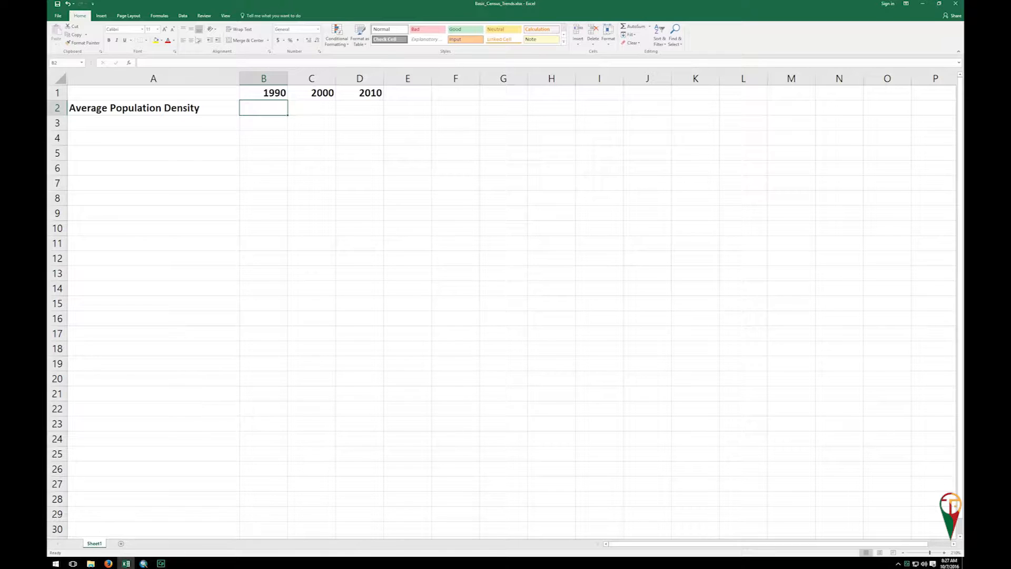
{"action": "left_click", "coordinate": [187, 105]}
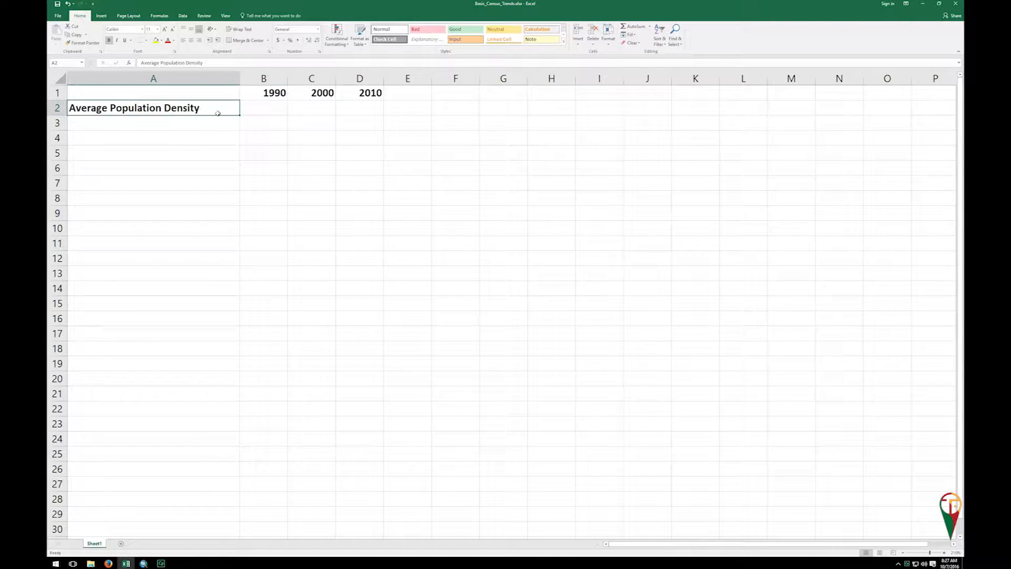
{"action": "left_click", "coordinate": [266, 97]}
{"action": "left_click", "coordinate": [316, 93]}
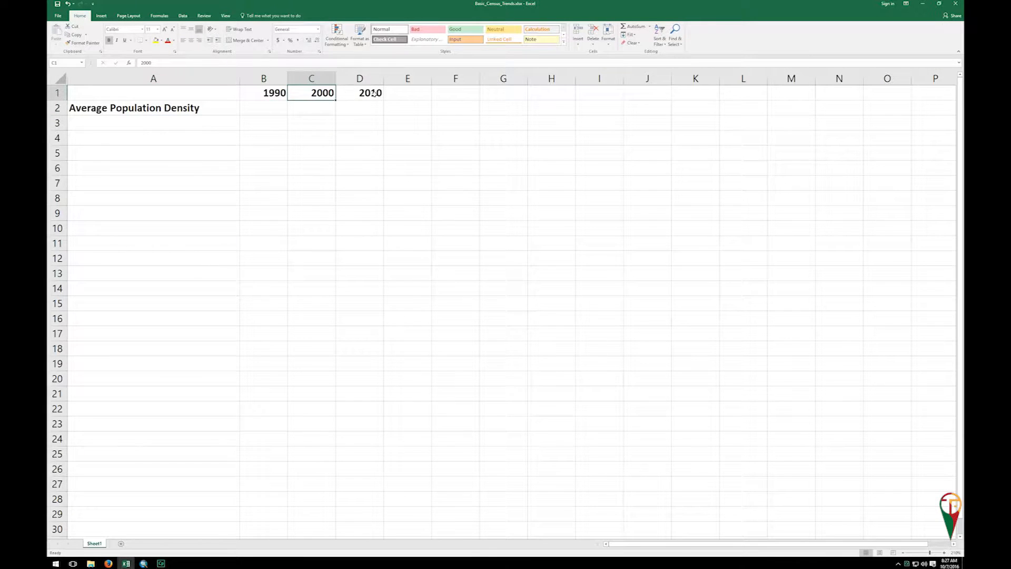
{"action": "left_click", "coordinate": [373, 94]}
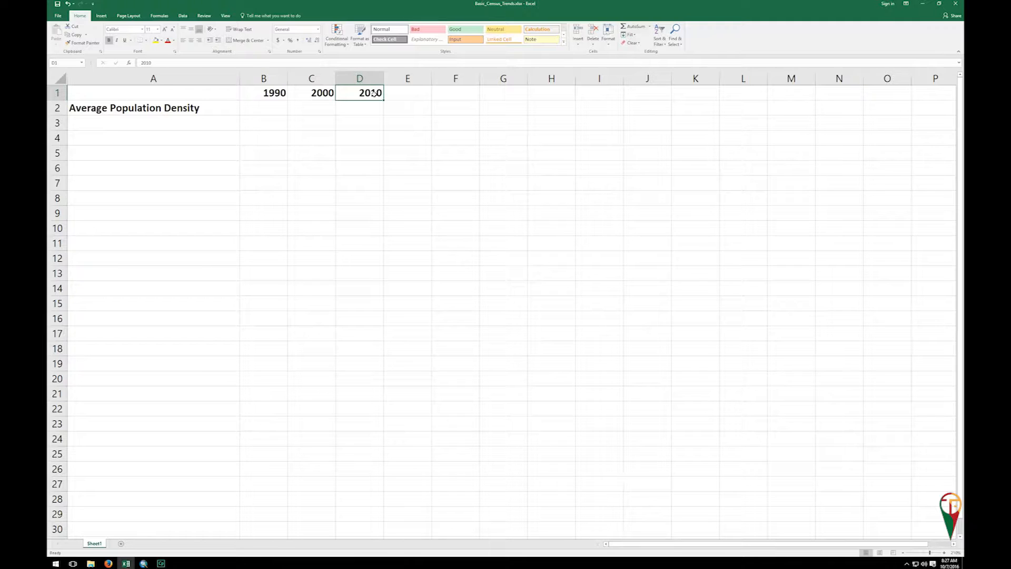
Step: In ArcMap, open the Dane_Co_Census_Blocks_1990_Pop_Den attribute table and get the population-per-square-mile field's statistics, highlighting the mean
{"action": "left_click", "coordinate": [143, 564]}
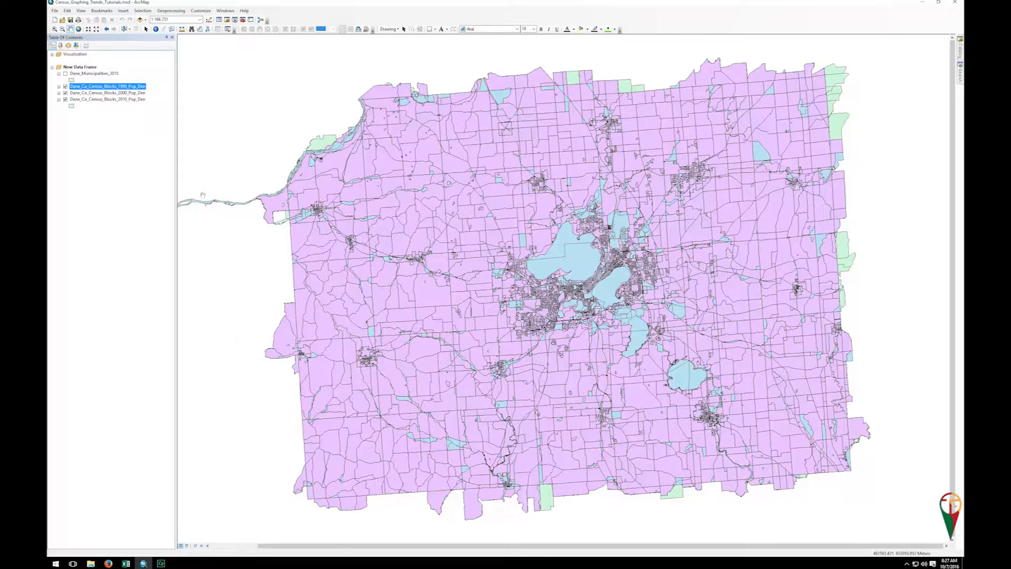
{"action": "right_click", "coordinate": [128, 89]}
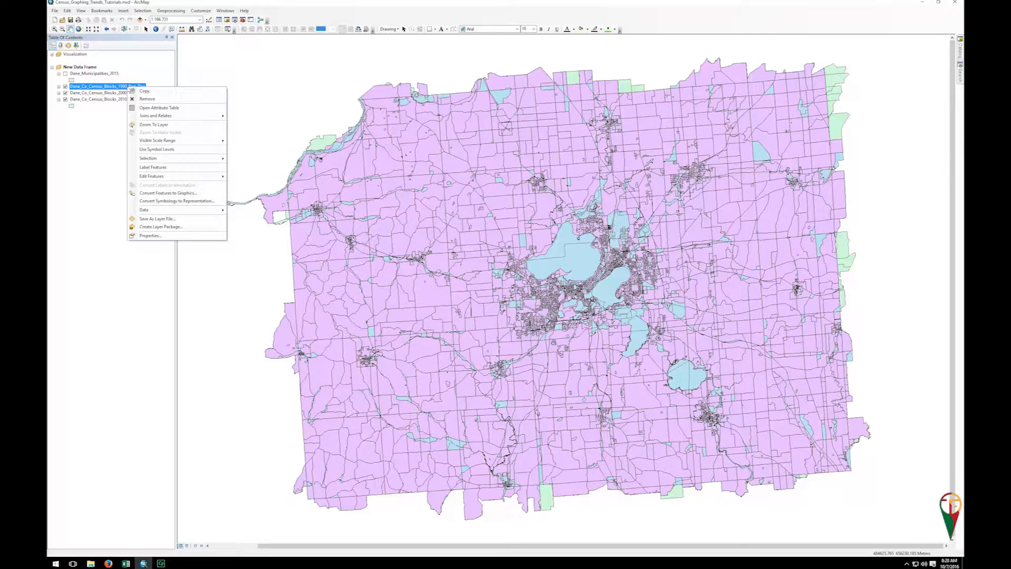
{"action": "left_click", "coordinate": [160, 107]}
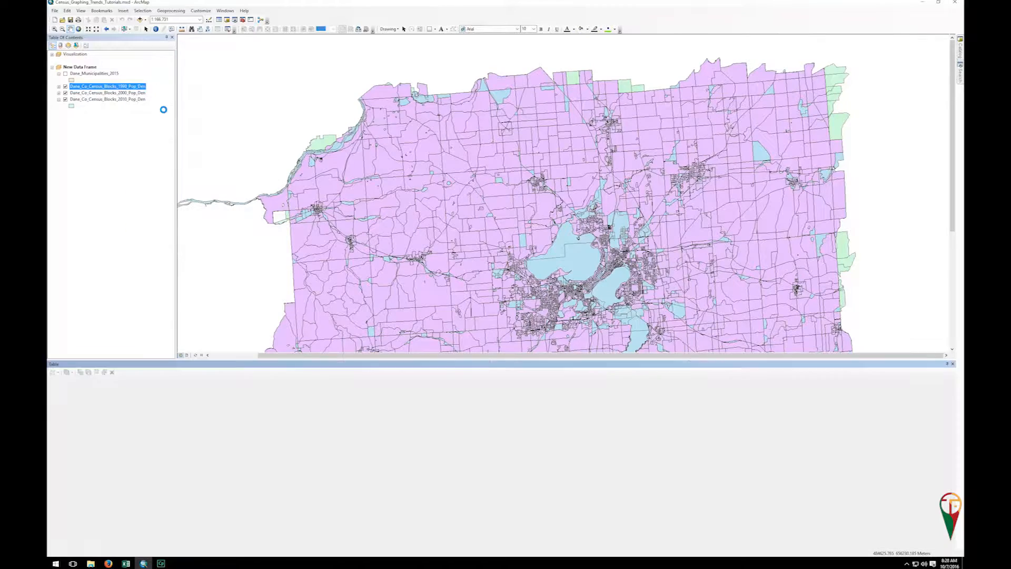
{"action": "left_click_drag", "start_coordinate": [262, 530], "coordinate": [770, 529]}
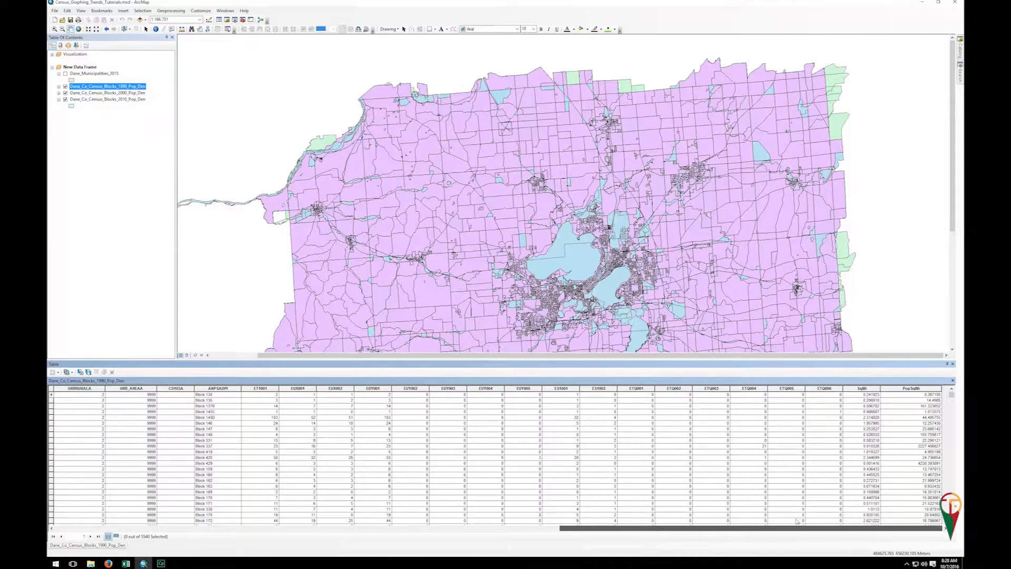
{"action": "right_click", "coordinate": [911, 388]}
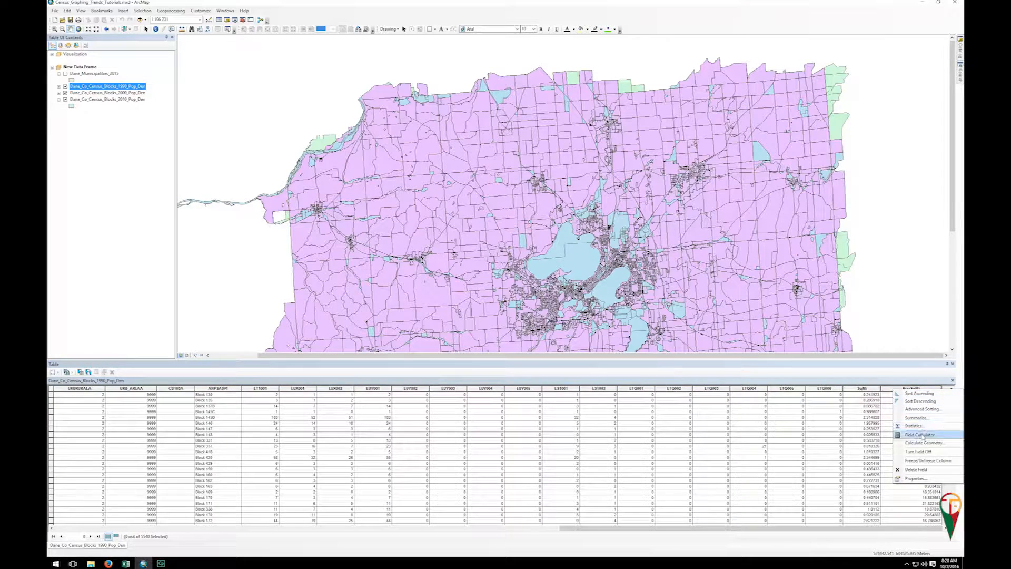
{"action": "left_click", "coordinate": [920, 402]}
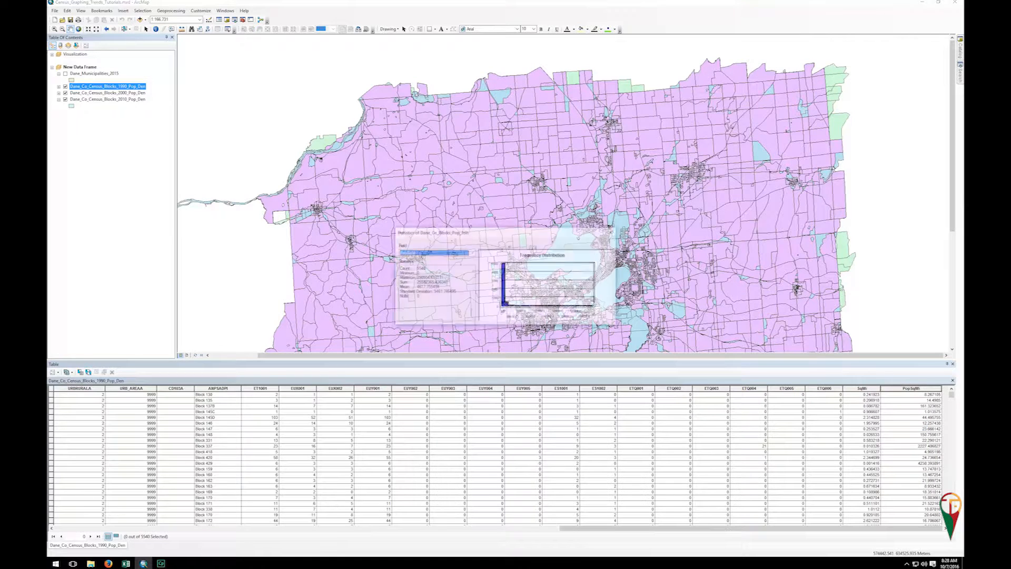
{"action": "left_click_drag", "start_coordinate": [416, 287], "coordinate": [424, 286]}
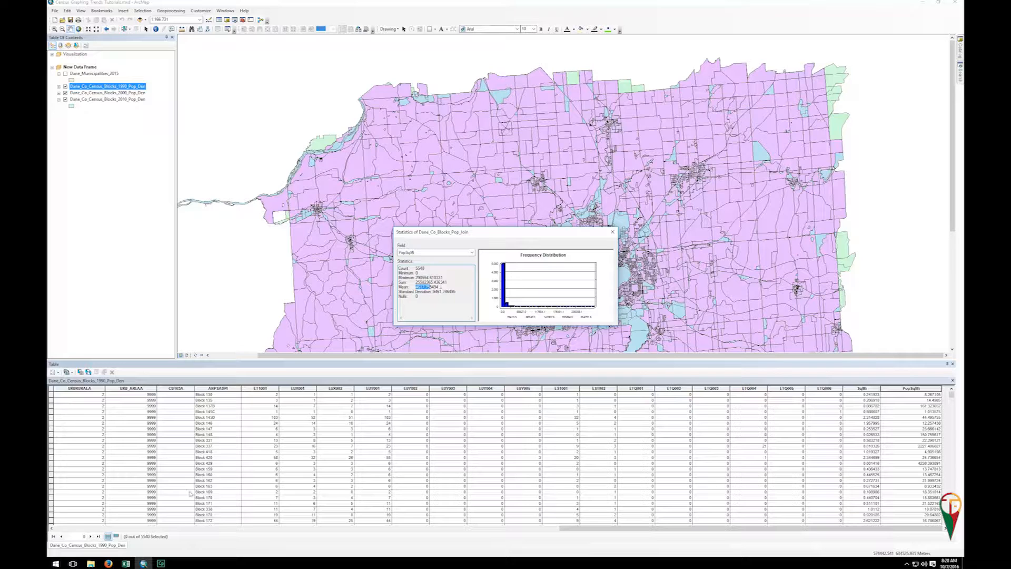
Step: Switch to Excel and enter 4618 in cell B2 as the 1990 average population density
{"action": "left_click", "coordinate": [126, 563]}
{"action": "left_click", "coordinate": [270, 109]}
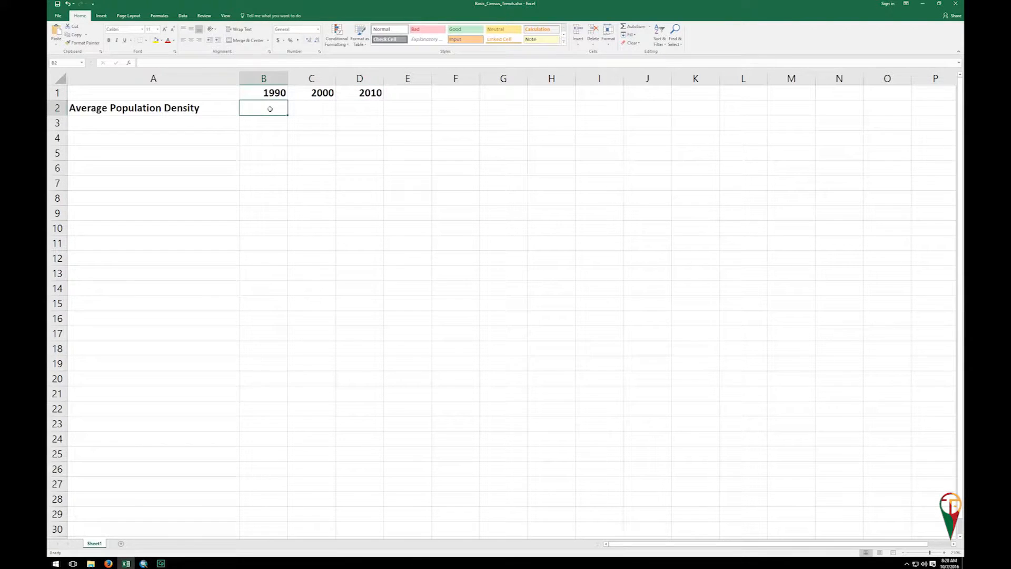
{"action": "type", "text": "4618"}
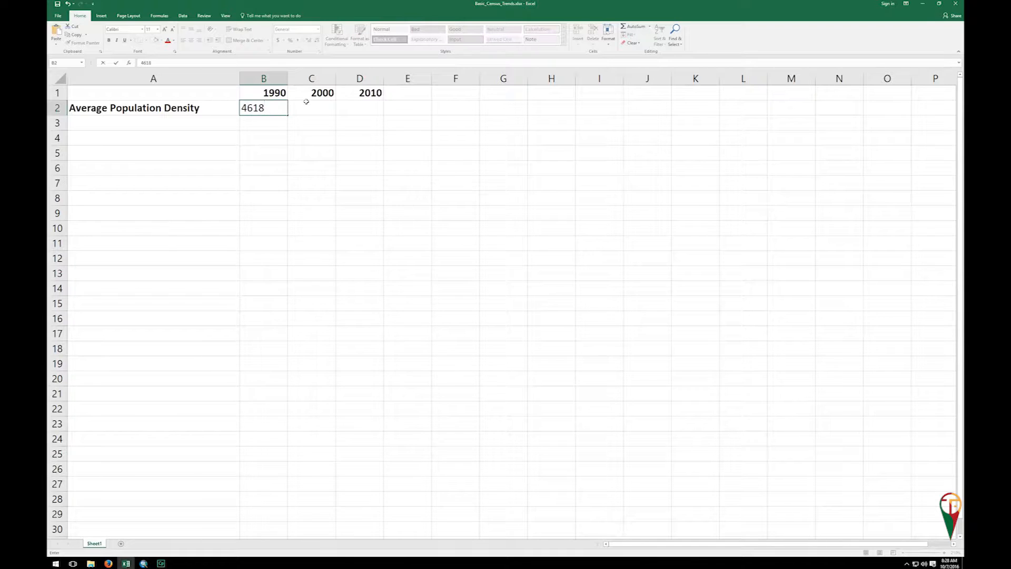
{"action": "left_click", "coordinate": [306, 104]}
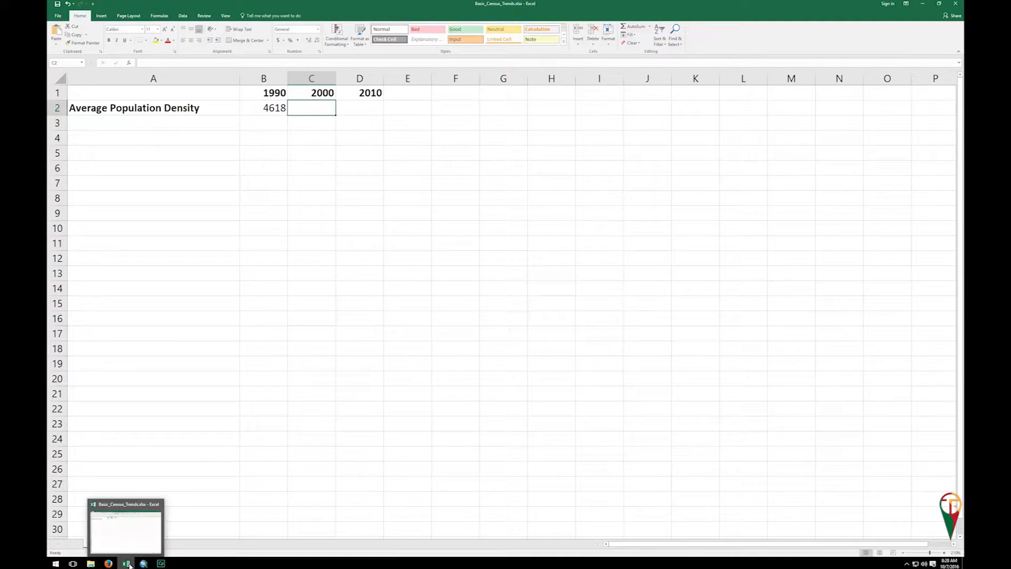
Step: Back in ArcMap, close the 1990 statistics and get the PopDenSqMi field statistics from the Dane_Co_Census_Blocks_2000_Pop_Den attribute table
{"action": "left_click", "coordinate": [152, 564]}
{"action": "left_click", "coordinate": [612, 232]}
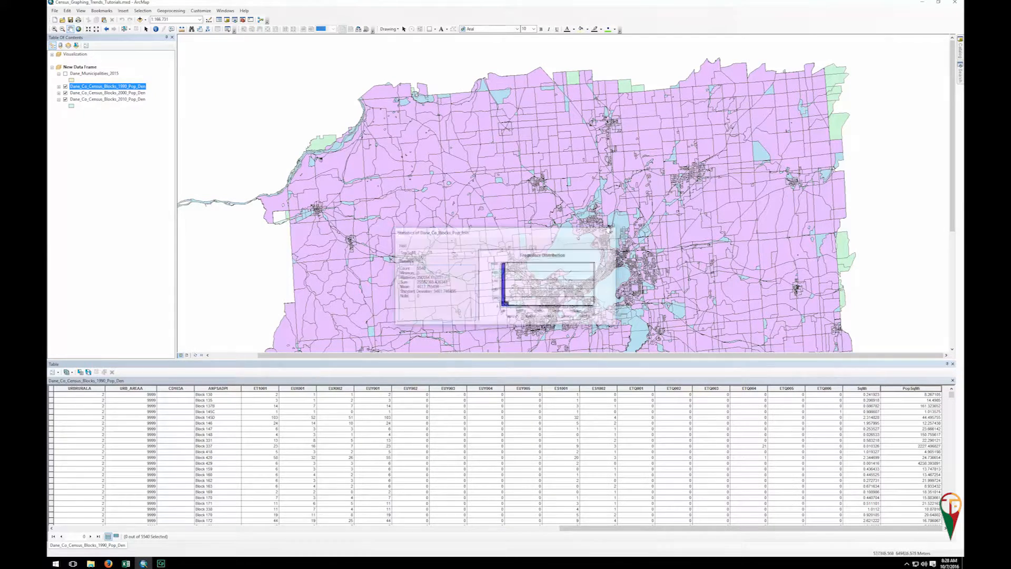
{"action": "right_click", "coordinate": [101, 93]}
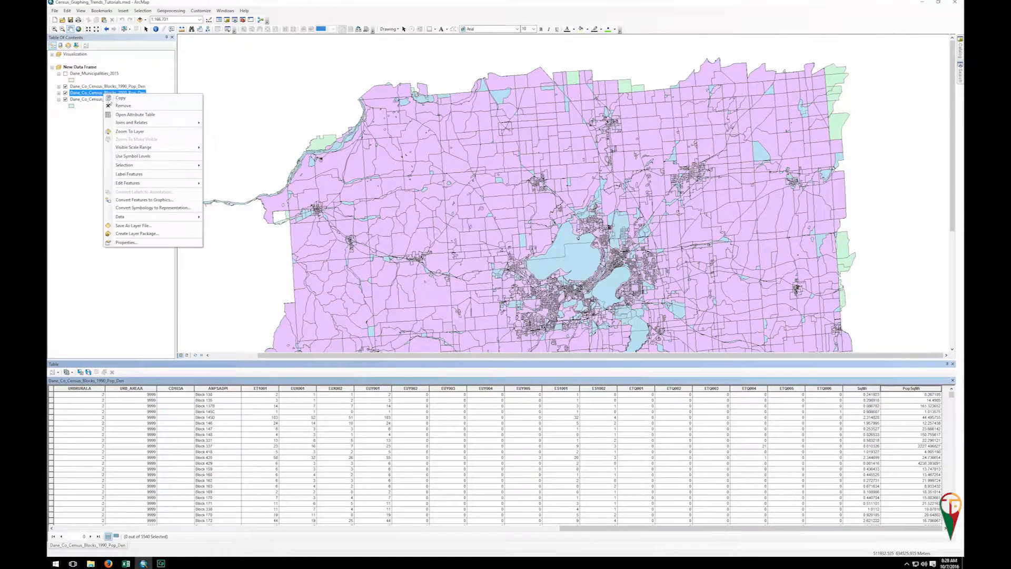
{"action": "left_click", "coordinate": [155, 115]}
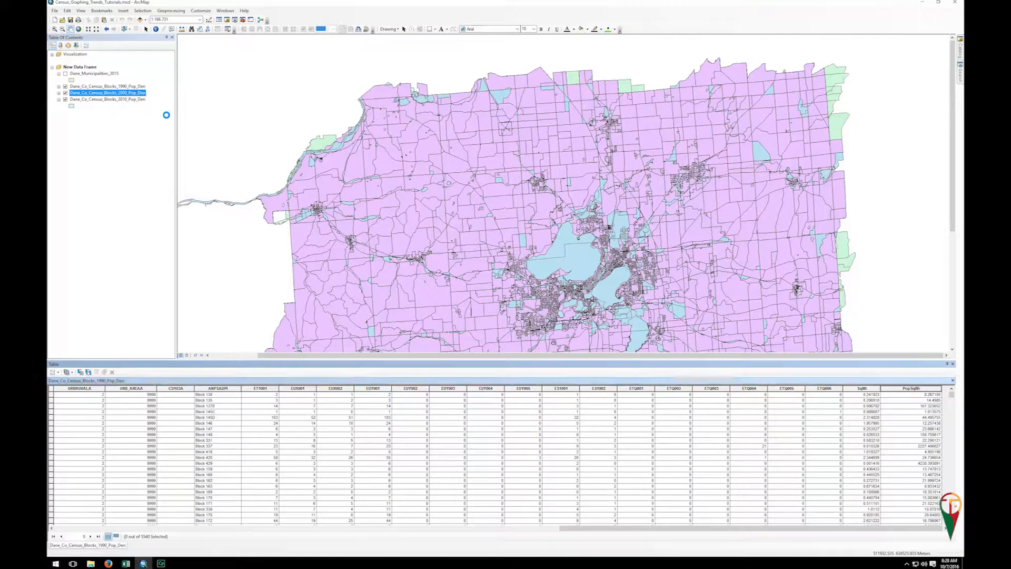
{"action": "left_click", "coordinate": [945, 528]}
{"action": "left_click", "coordinate": [939, 528]}
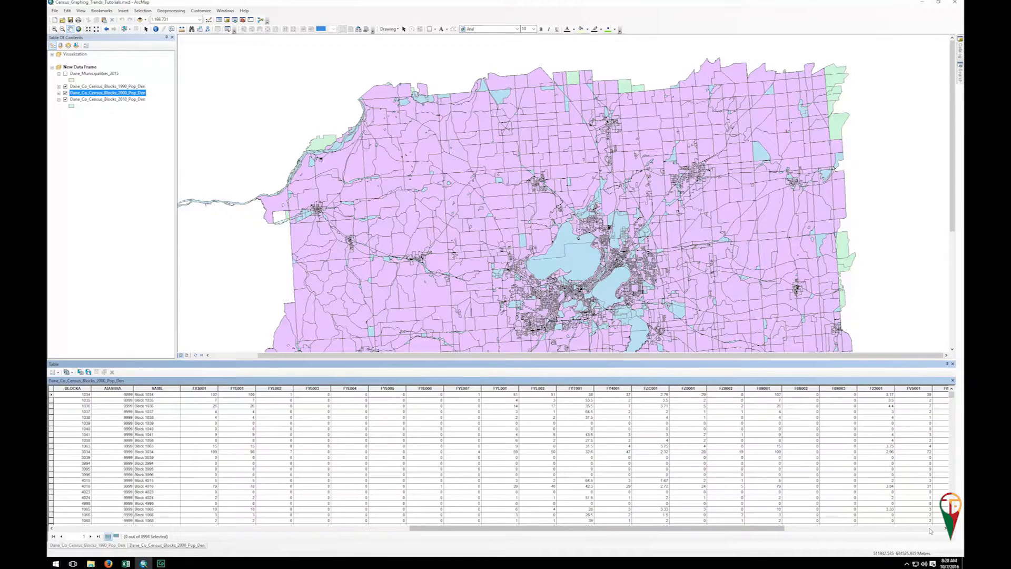
{"action": "left_click", "coordinate": [939, 529]}
{"action": "right_click", "coordinate": [879, 389]}
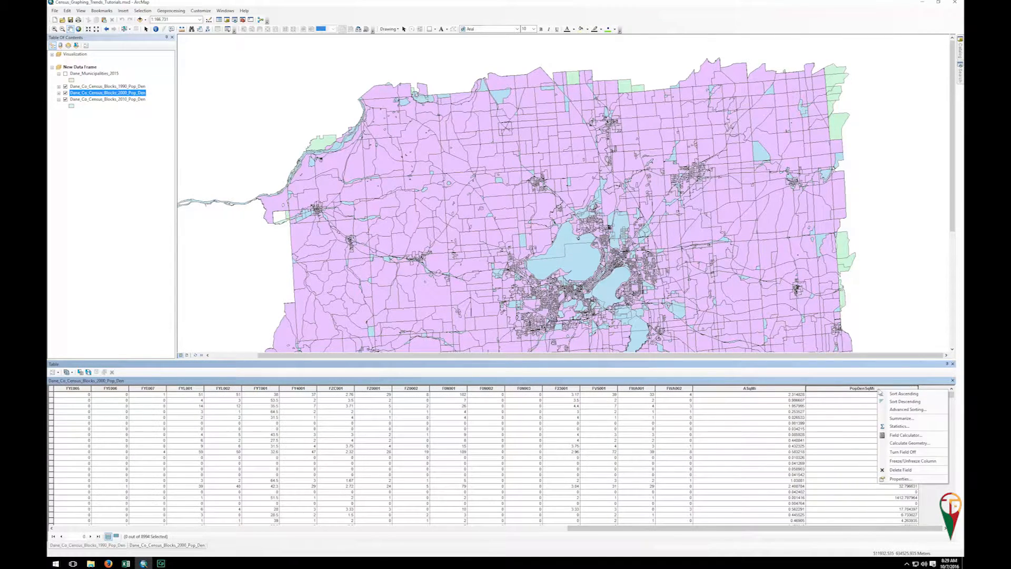
{"action": "left_click", "coordinate": [909, 428]}
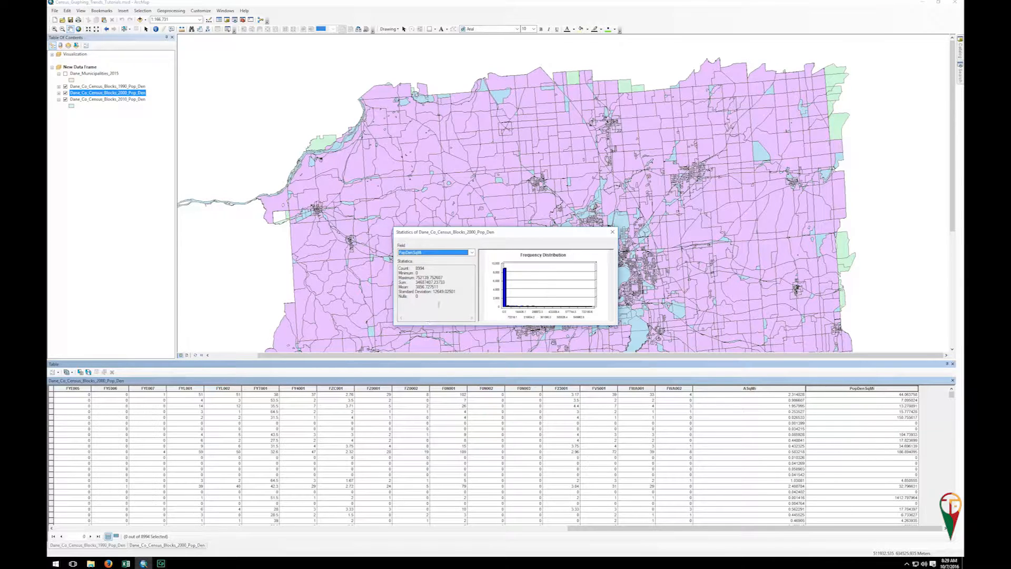
Step: Switch to Excel and enter 3857 in cell C2 as the 2000 average population density
{"action": "left_click", "coordinate": [126, 563]}
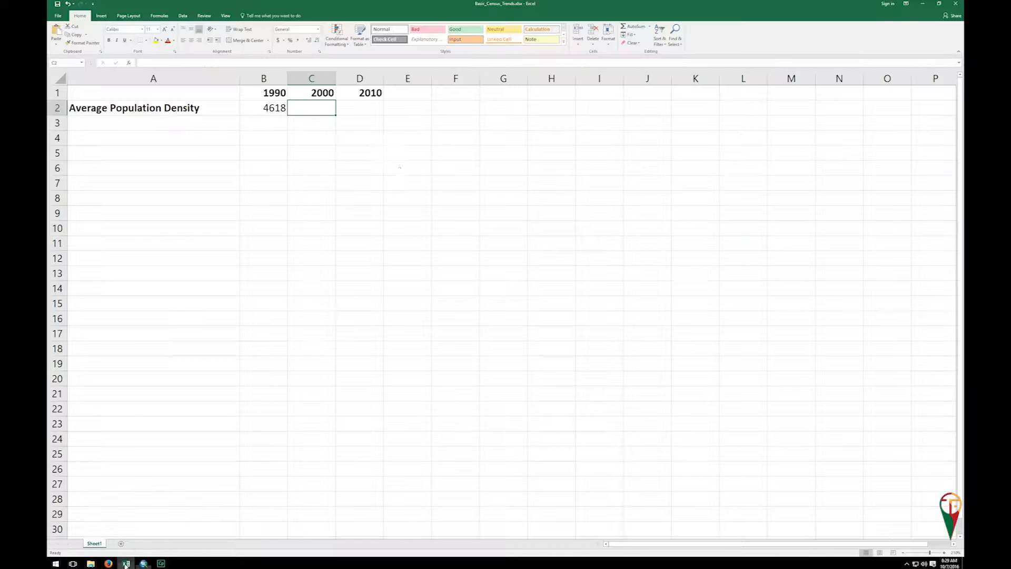
{"action": "type", "text": "3857"}
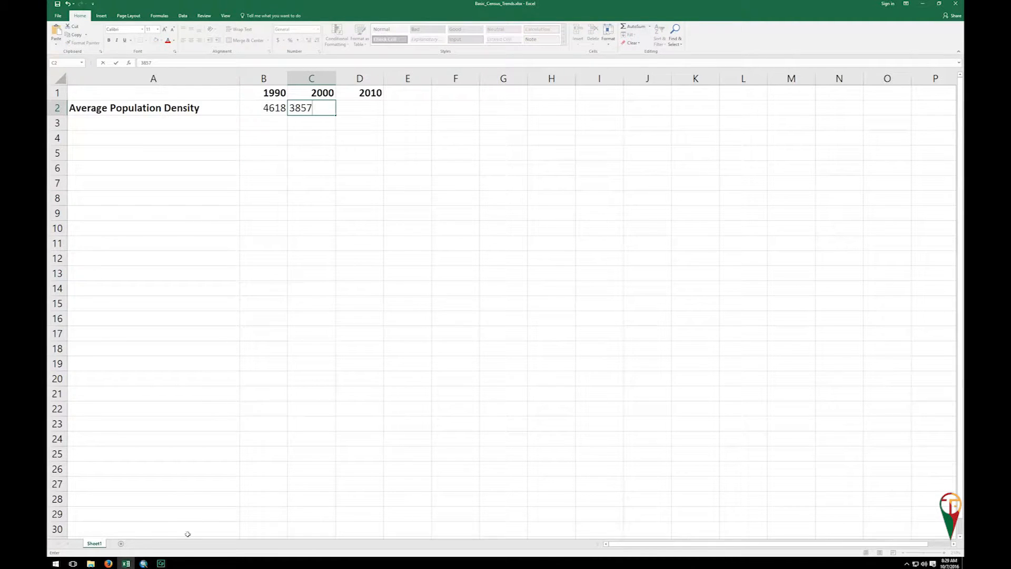
Step: Back in ArcMap, close the 2000 statistics and get the PopDenSqMi field statistics from the Dane_Co_Census_Blocks_2010_Pop_Den attribute table
{"action": "left_click", "coordinate": [143, 563]}
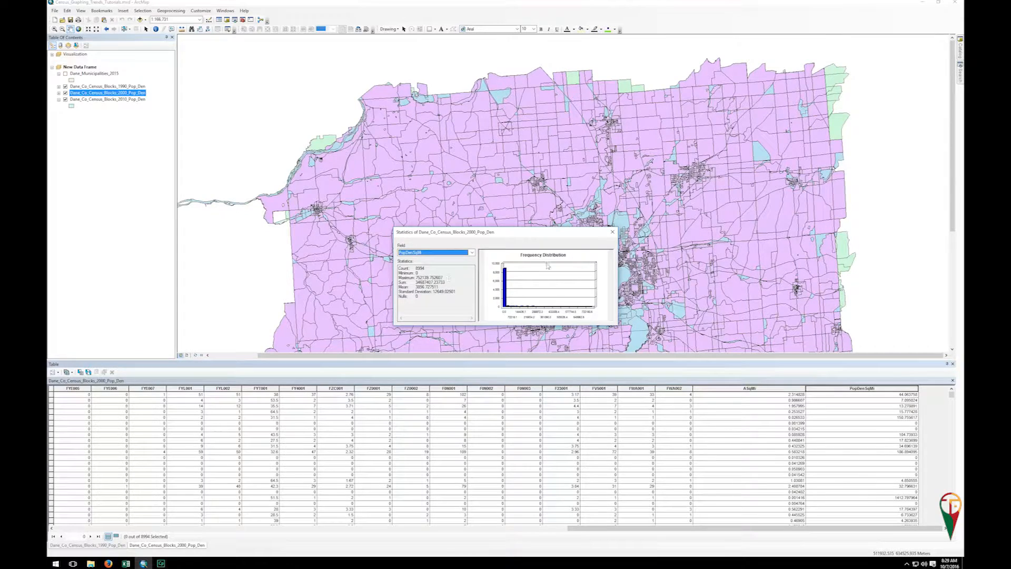
{"action": "left_click", "coordinate": [612, 232]}
{"action": "right_click", "coordinate": [132, 100]}
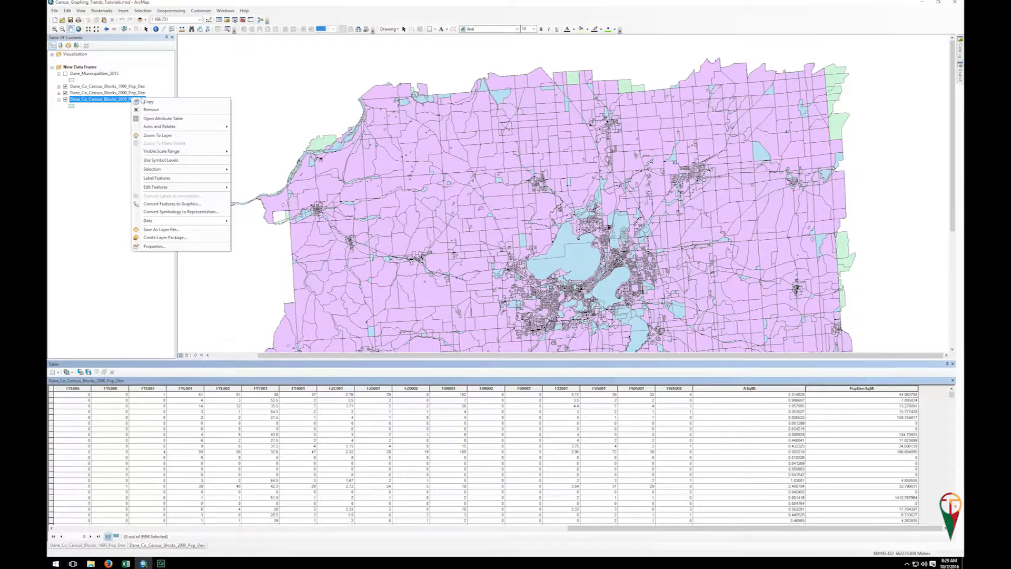
{"action": "left_click", "coordinate": [164, 118]}
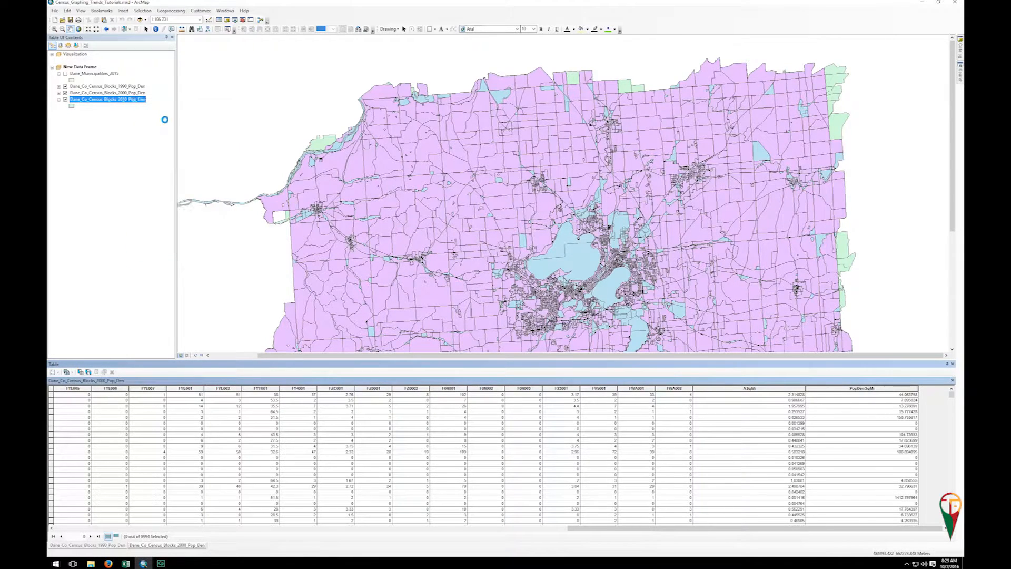
{"action": "left_click_drag", "start_coordinate": [152, 527], "coordinate": [927, 530]}
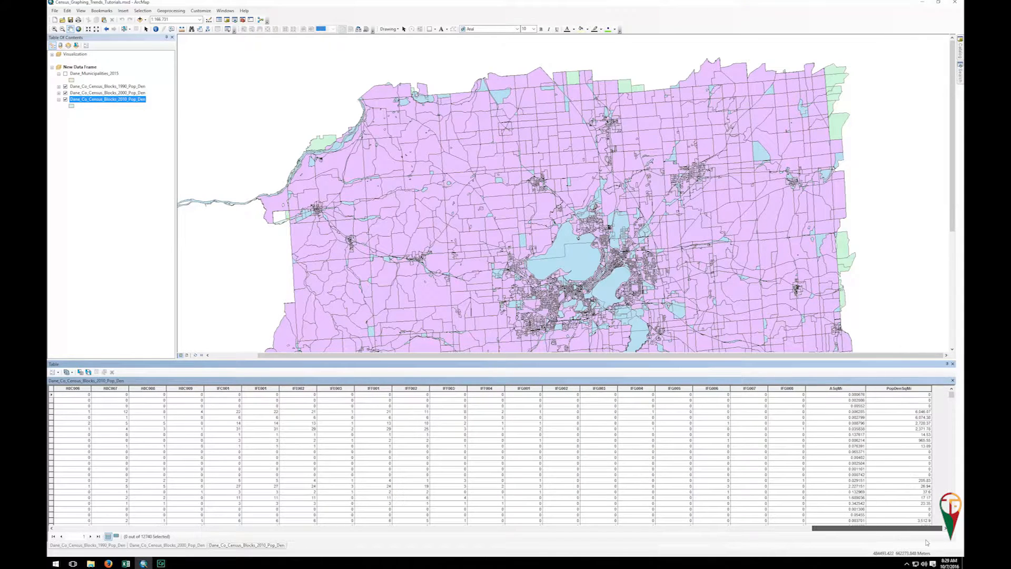
{"action": "right_click", "coordinate": [913, 386]}
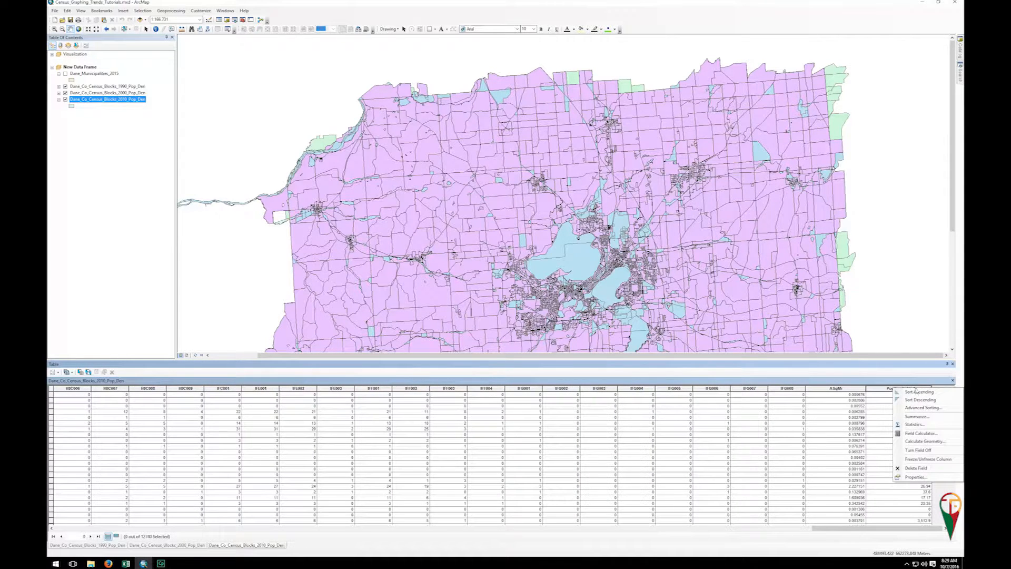
{"action": "left_click", "coordinate": [928, 423]}
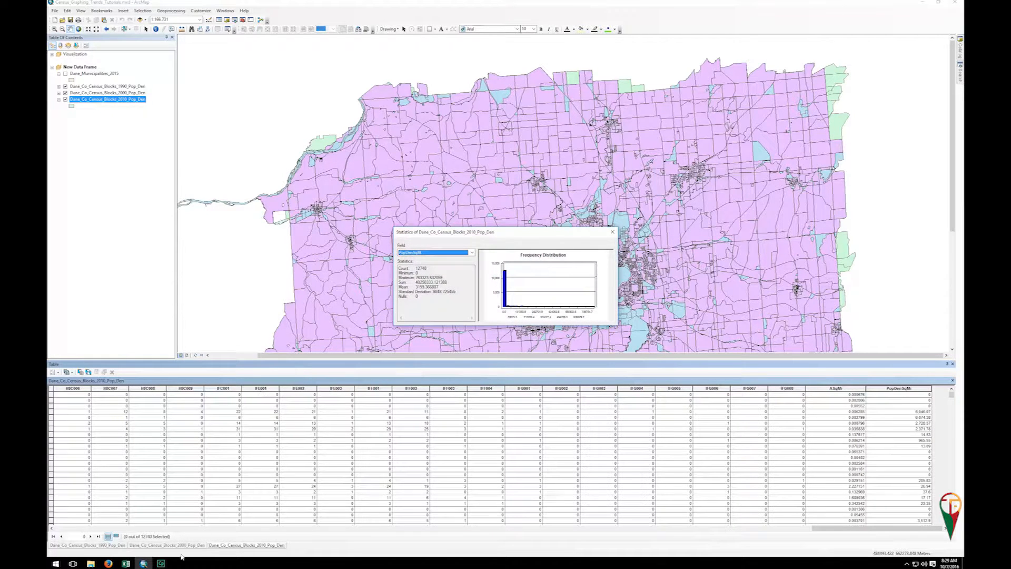
Step: Switch to Excel and enter 3159 in cell D2 as the 2010 average population density
{"action": "left_click", "coordinate": [125, 563]}
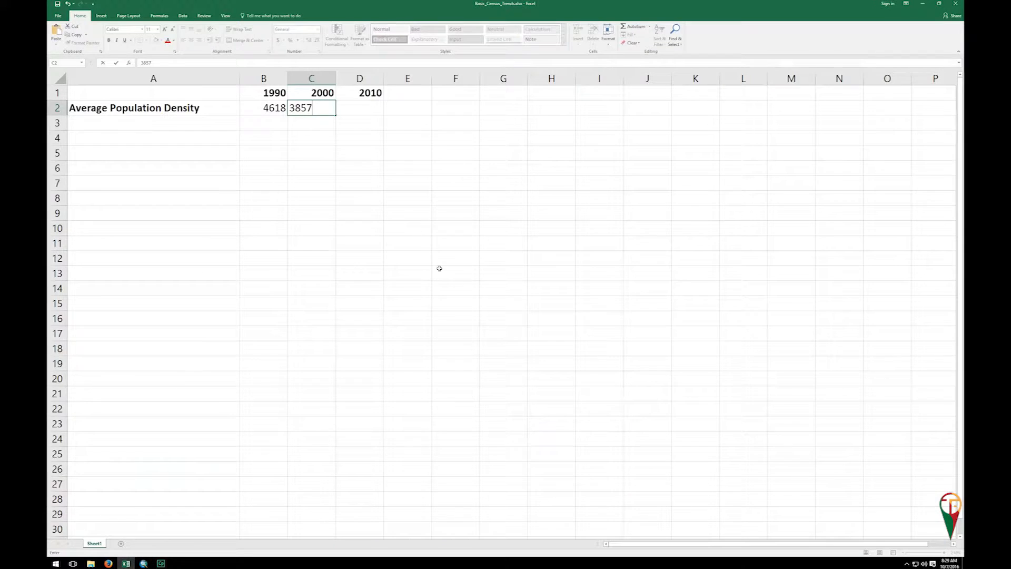
{"action": "left_click", "coordinate": [367, 106]}
{"action": "type", "text": "3159"}
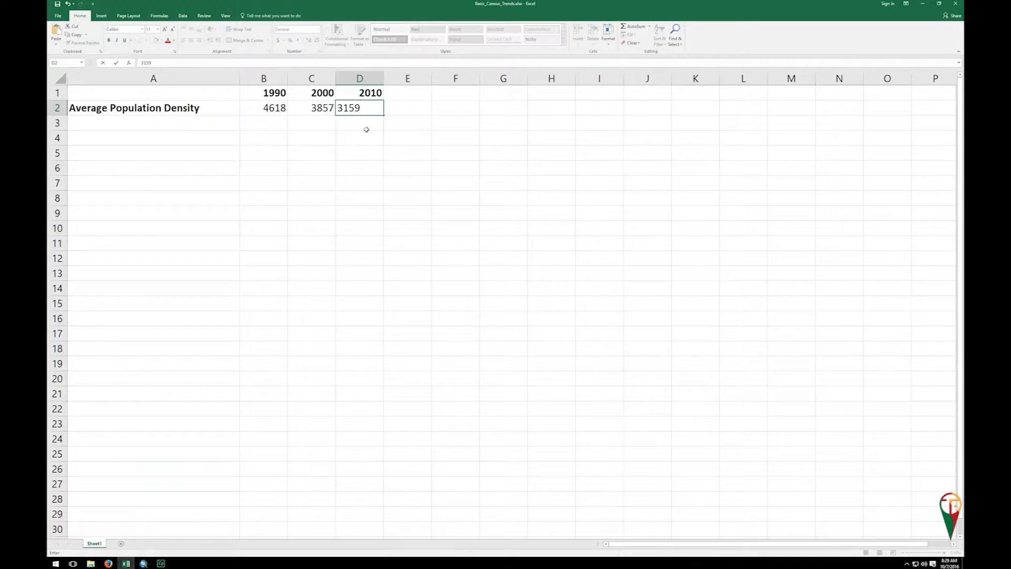
{"action": "key", "text": "Return"}
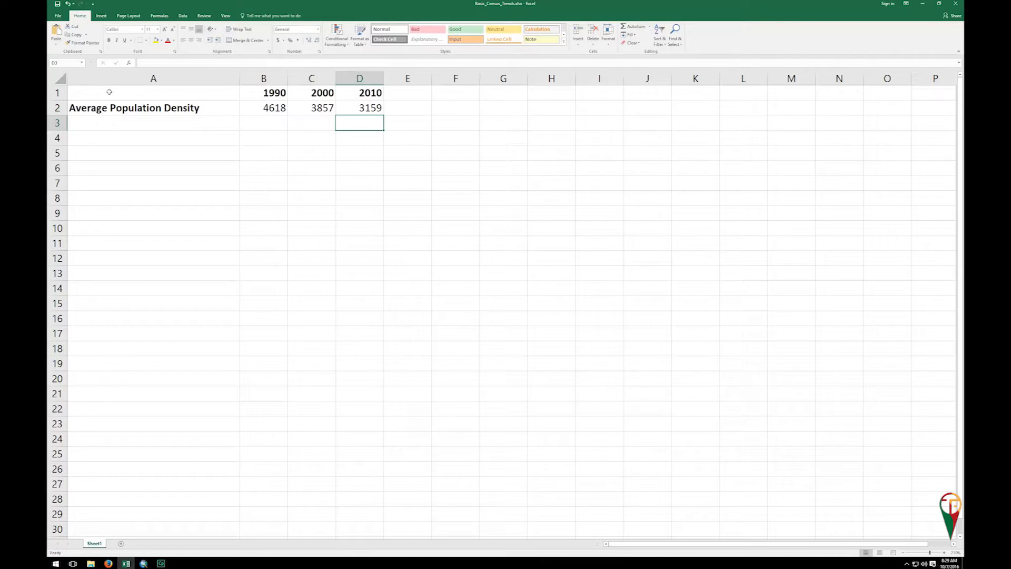
Step: Insert a basic 2-D line chart from A1:D2 and place it directly below the data table
{"action": "left_click_drag", "start_coordinate": [109, 92], "coordinate": [371, 108]}
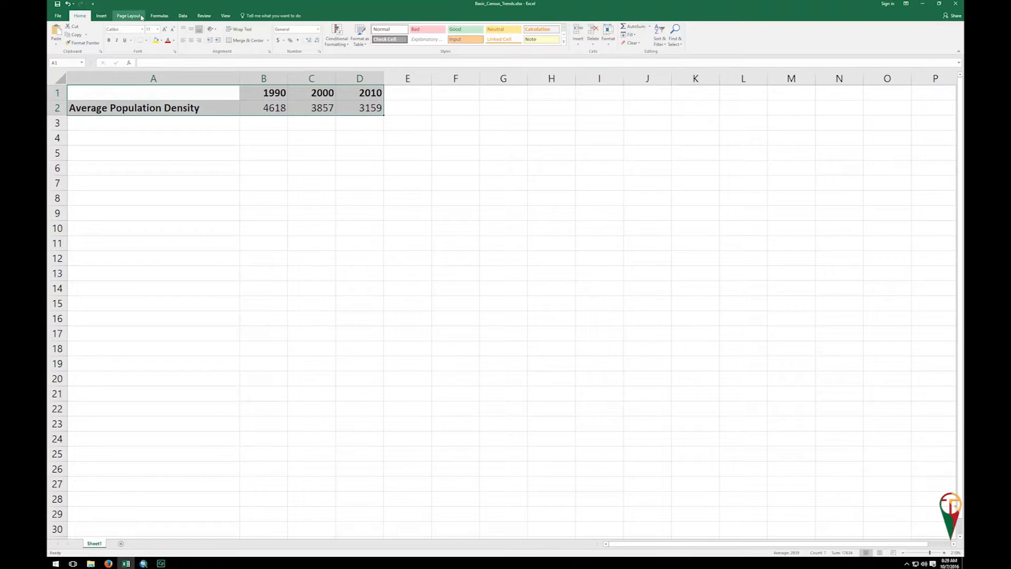
{"action": "left_click", "coordinate": [101, 15]}
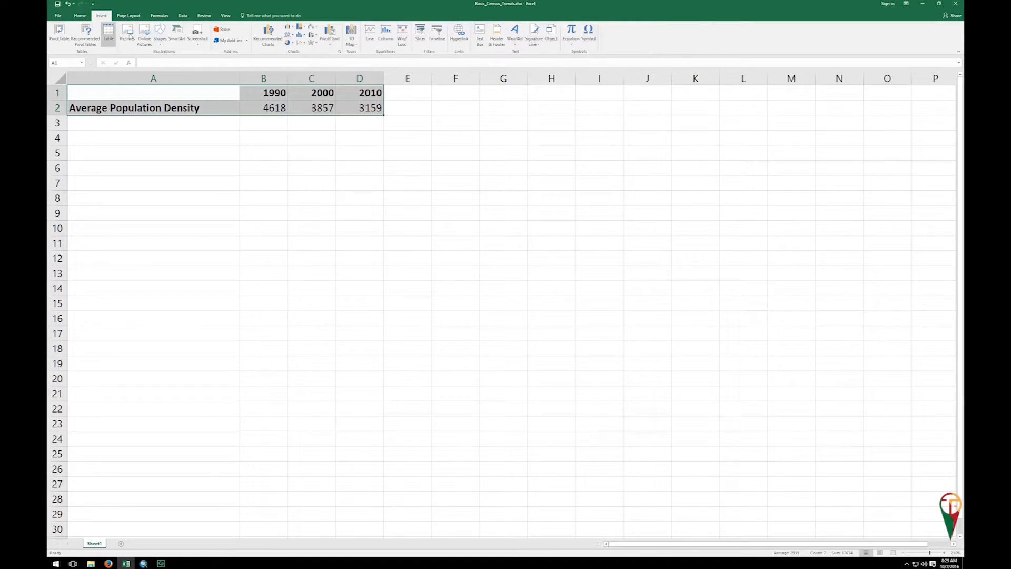
{"action": "left_click", "coordinate": [293, 36]}
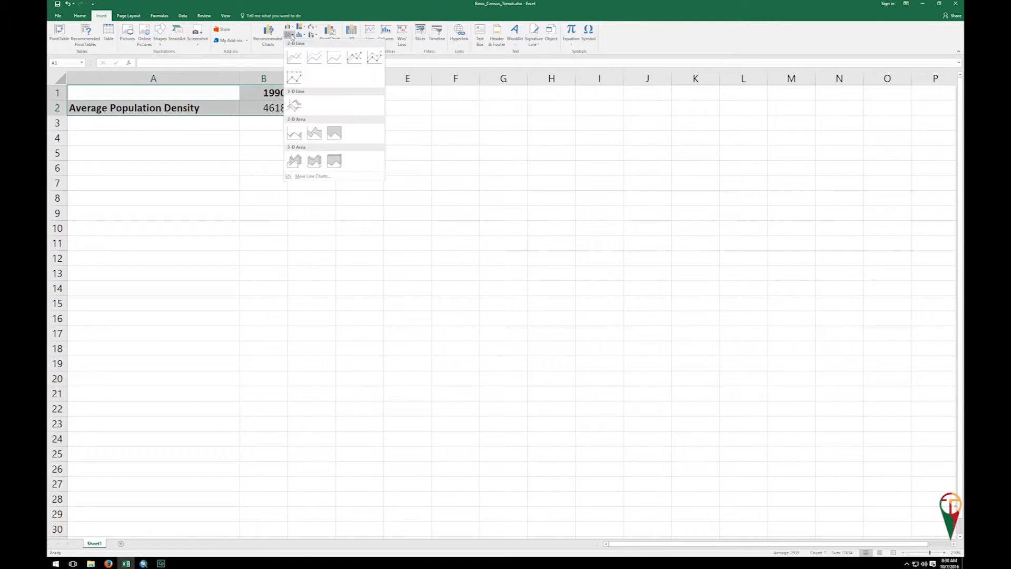
{"action": "left_click", "coordinate": [296, 59]}
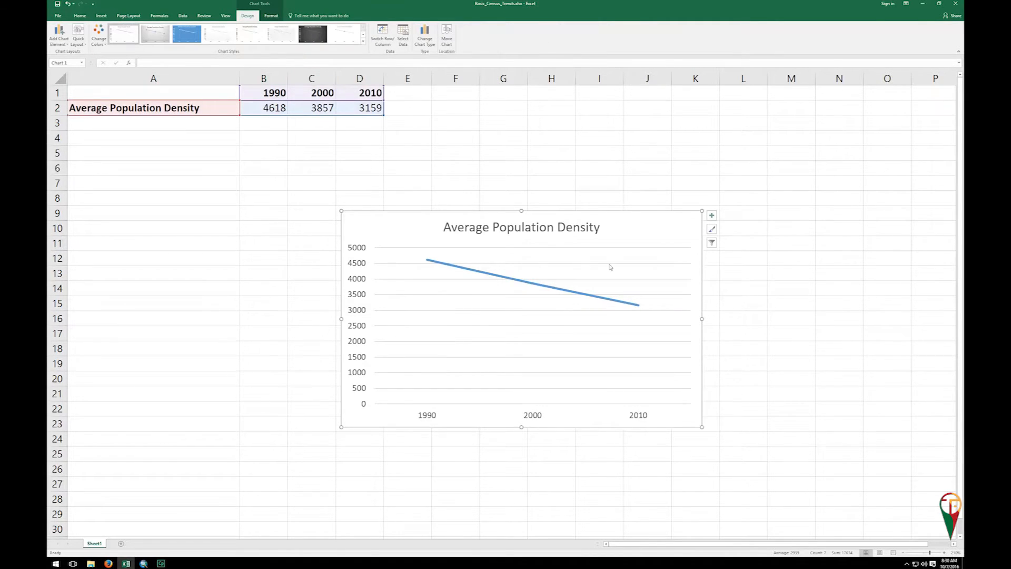
{"action": "left_click_drag", "start_coordinate": [615, 227], "coordinate": [405, 140]}
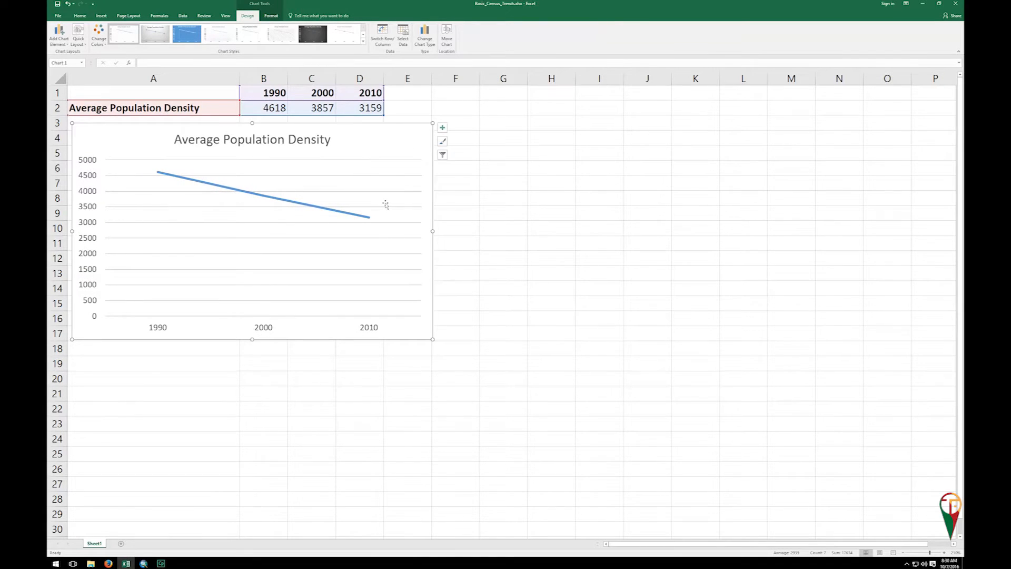